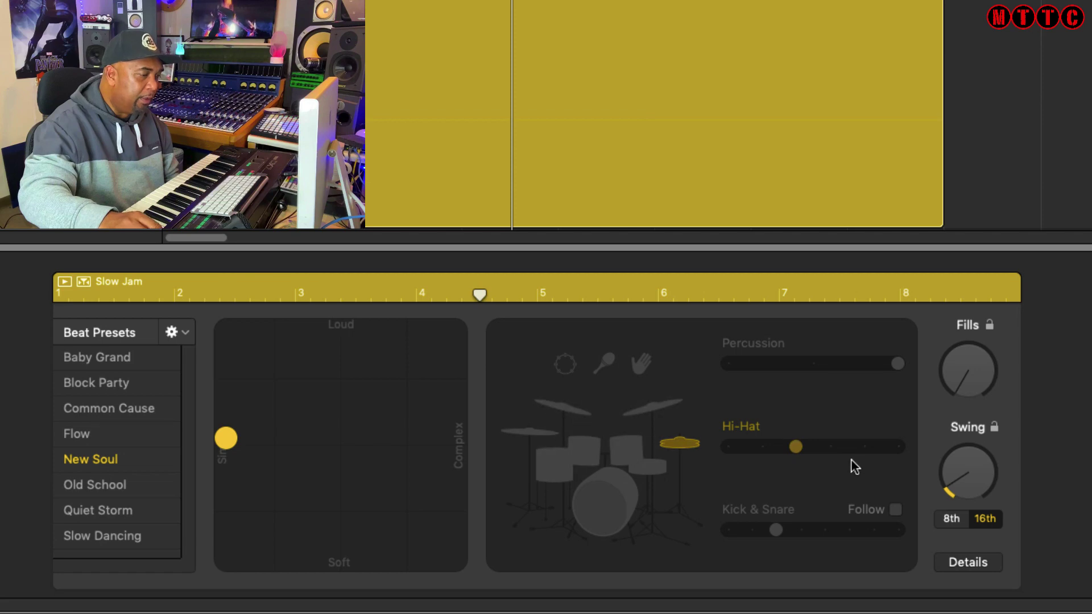
Step: Check the feel, ghost-note and hi-hat details of the Slow Jam drummer region and play its groove
{"action": "left_click", "coordinate": [969, 562]}
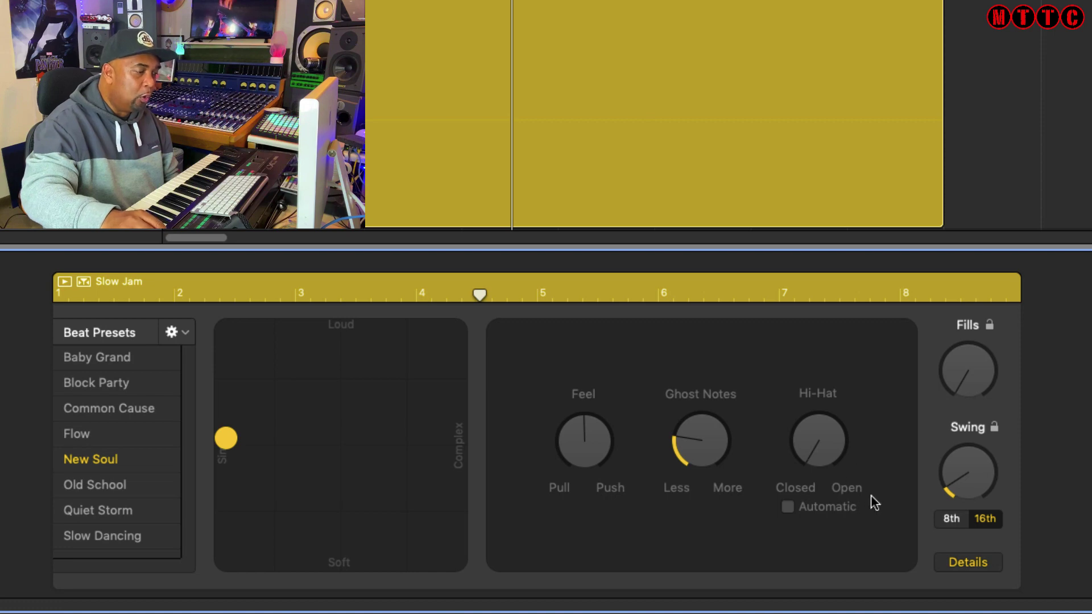
{"action": "left_click", "coordinate": [968, 562]}
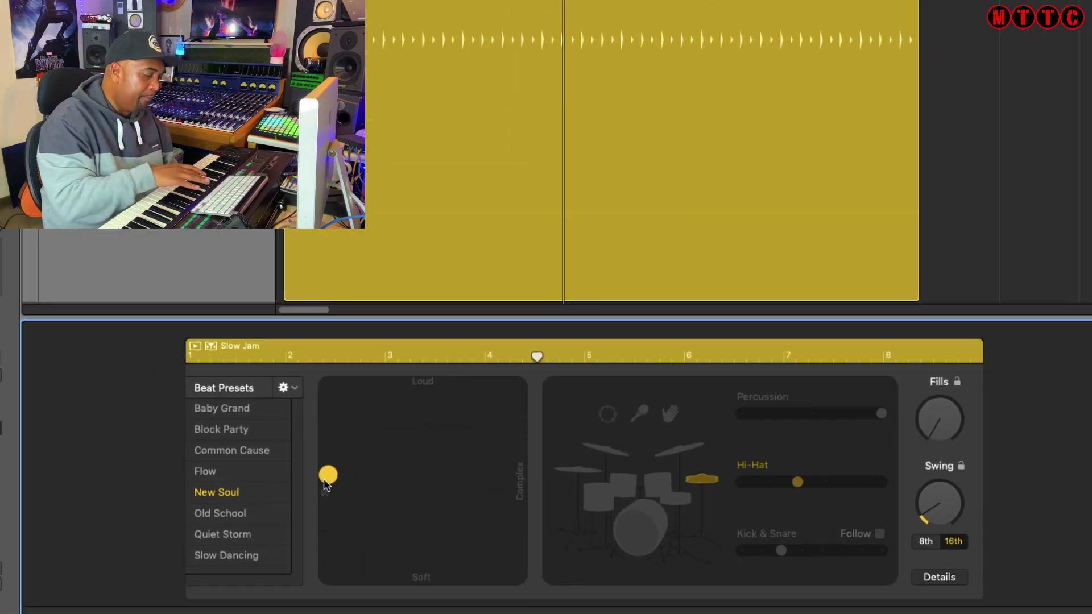
{"action": "key", "text": "space"}
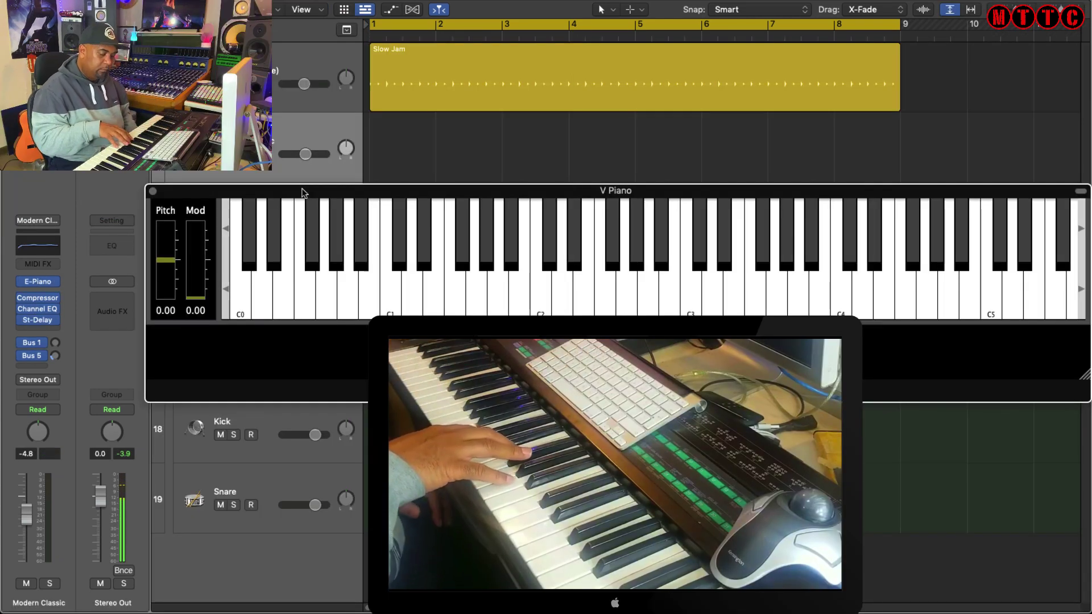
Step: Record an eight-bar chord part on the Modern Classic track and quantize the region to 1/16 Swing C
{"action": "key", "text": "r"}
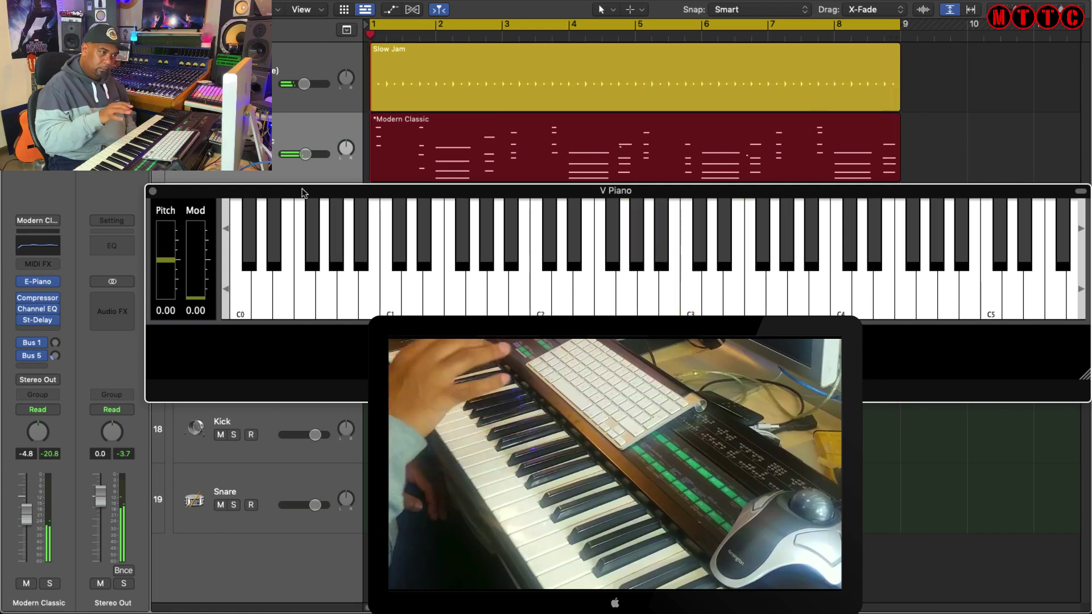
{"action": "key", "text": "space"}
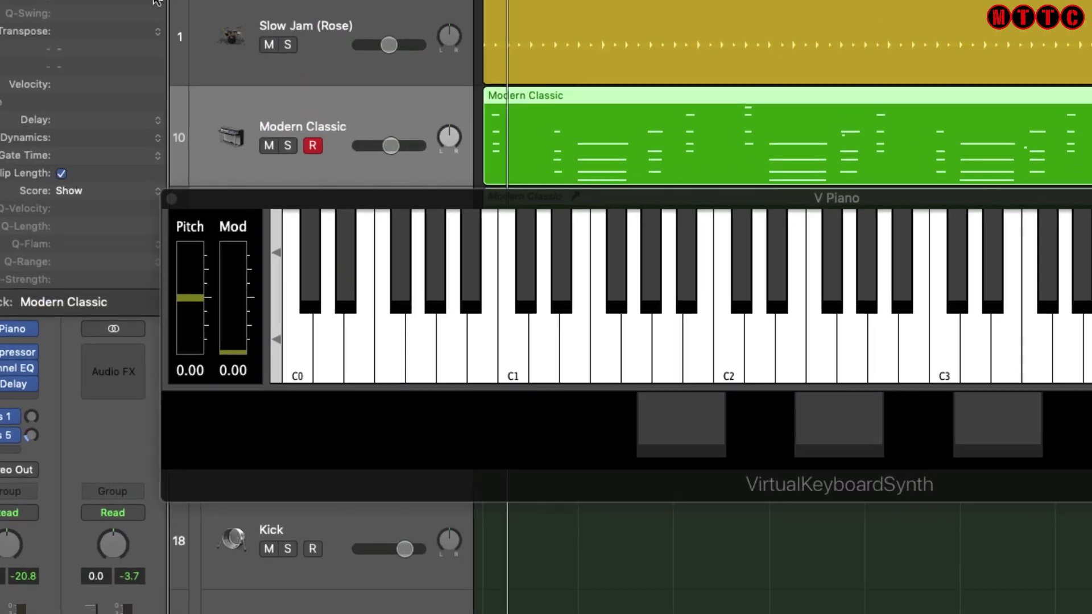
{"action": "left_click", "coordinate": [156, 3]}
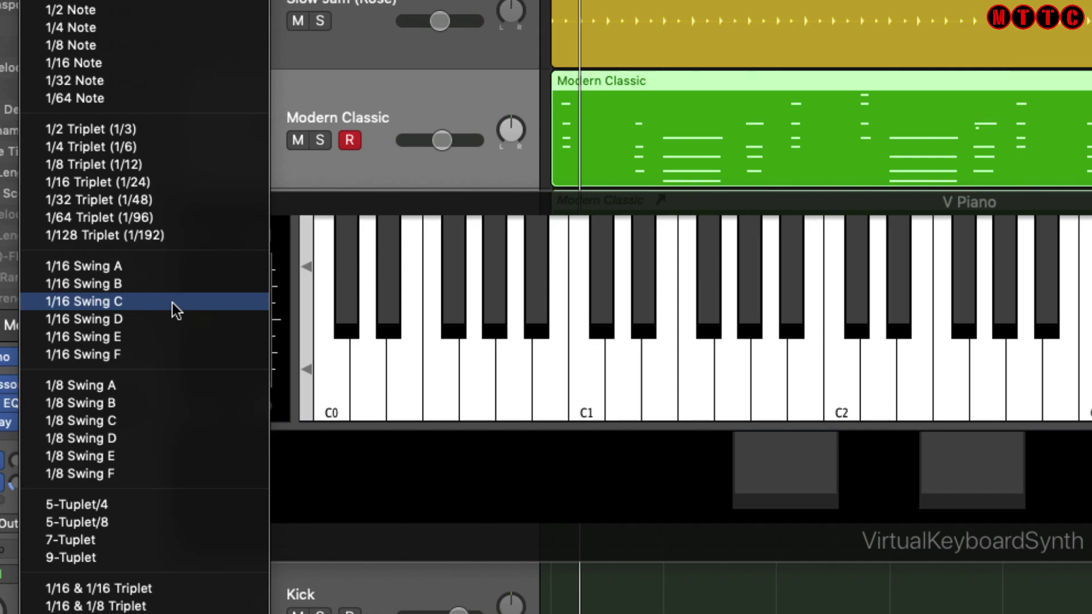
{"action": "left_click", "coordinate": [176, 310]}
{"action": "key", "text": "space"}
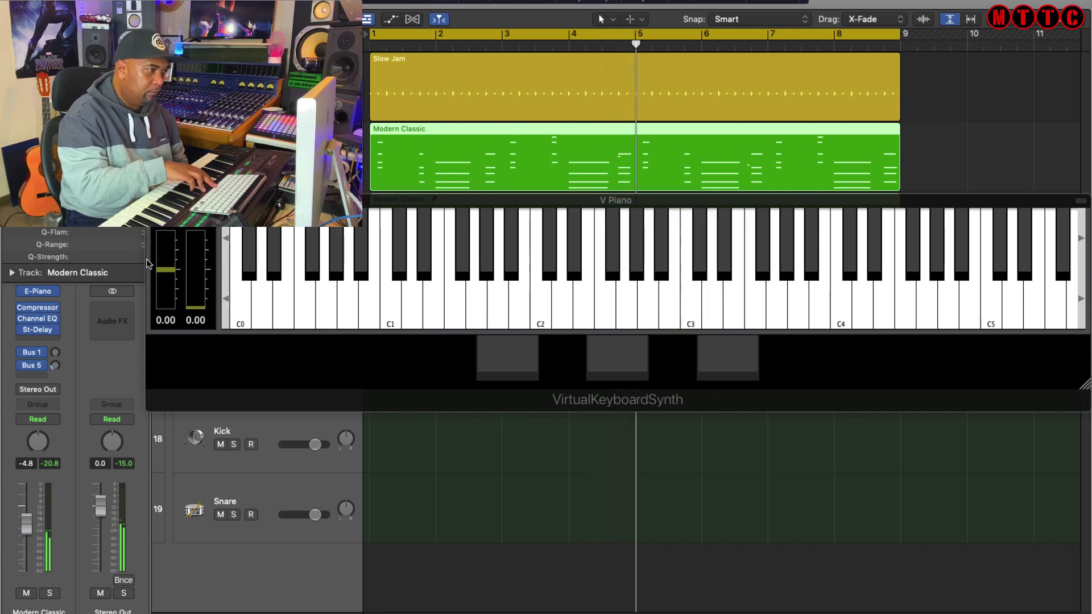
{"action": "key", "text": "space"}
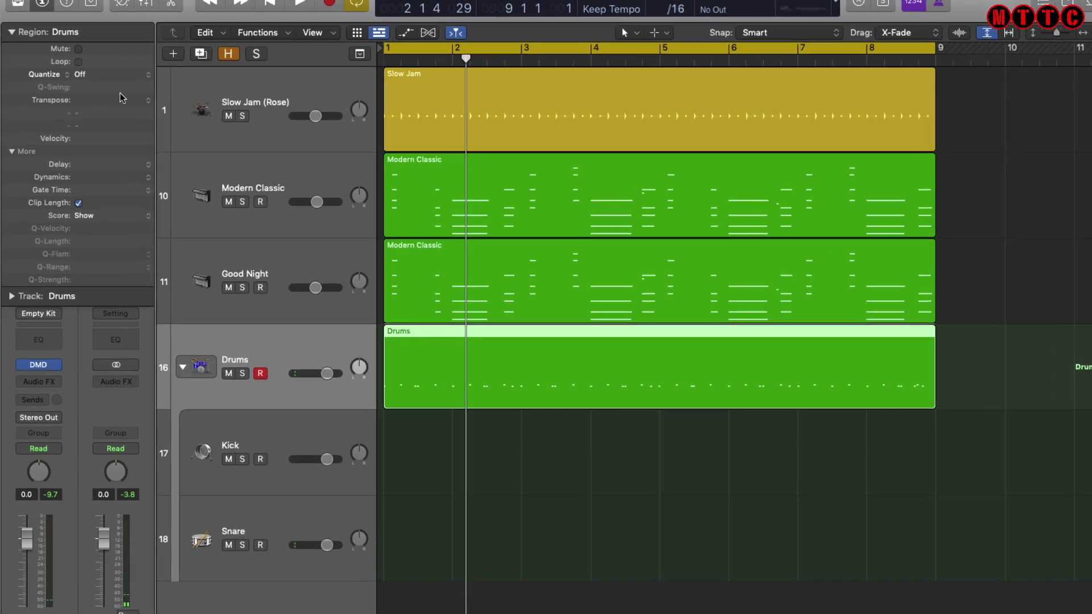
Step: Quantize the Drums region to 1/16 Swing F and play it back with the other tracks
{"action": "left_click", "coordinate": [103, 85]}
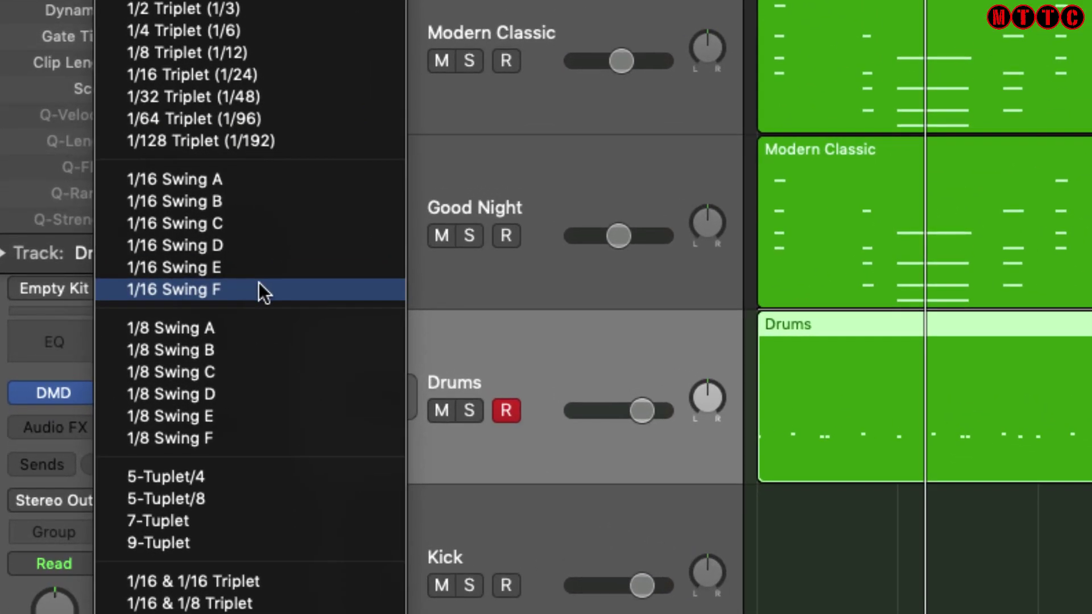
{"action": "left_click", "coordinate": [259, 284]}
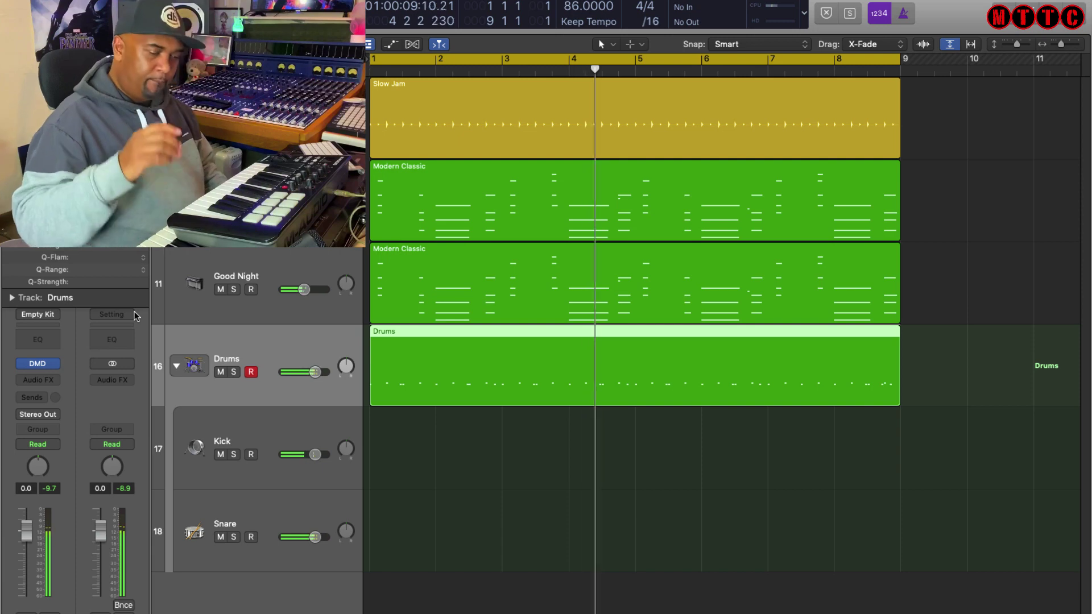
{"action": "key", "text": "space"}
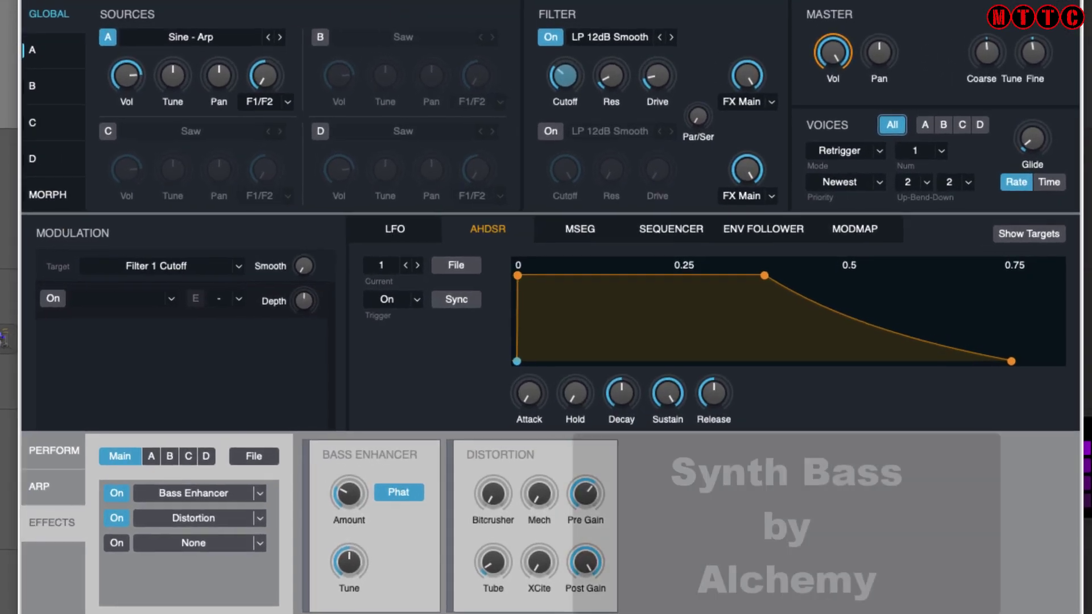
Step: Examine the synth bass patch in Alchemy, including the Sine waveforms available for source A and the voice trigger modes
{"action": "left_click", "coordinate": [57, 0]}
{"action": "left_click", "coordinate": [108, 0]}
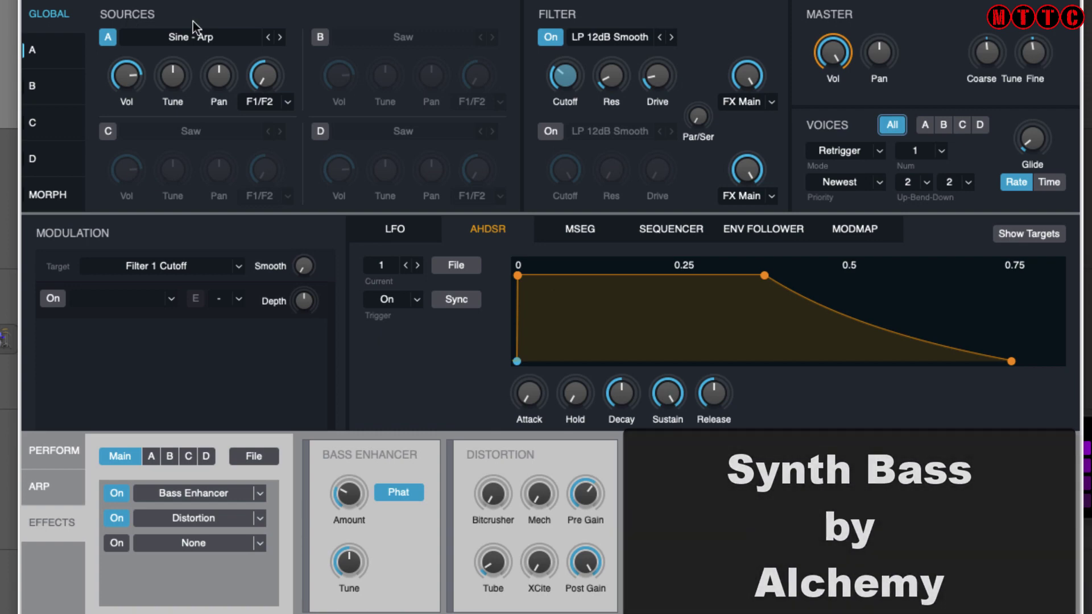
{"action": "left_click", "coordinate": [198, 38]}
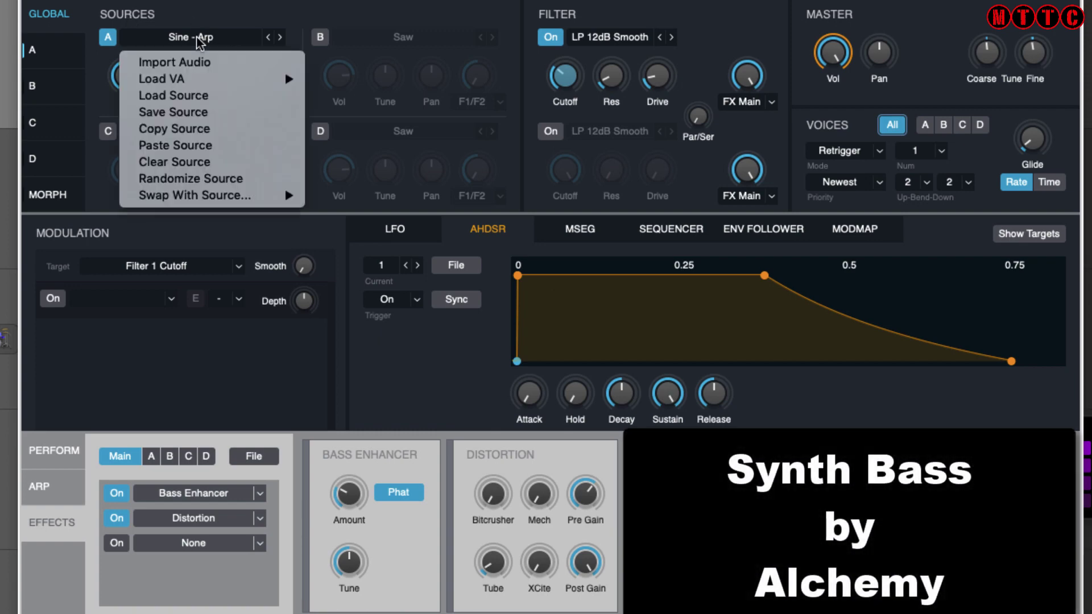
{"action": "mouse_move", "coordinate": [170, 78]}
{"action": "mouse_move", "coordinate": [406, 153]}
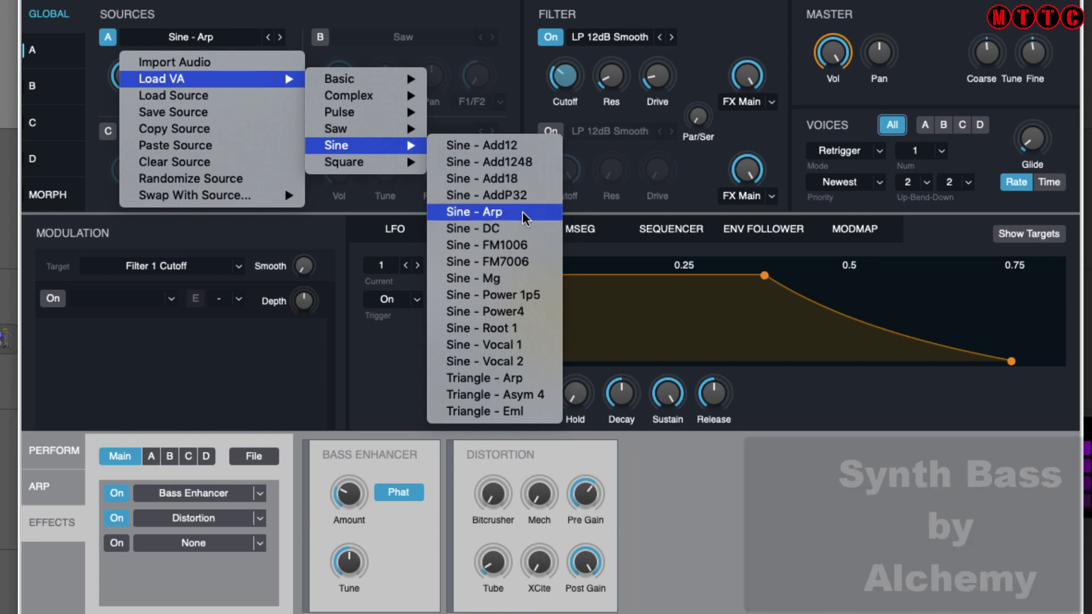
{"action": "left_click", "coordinate": [461, 30]}
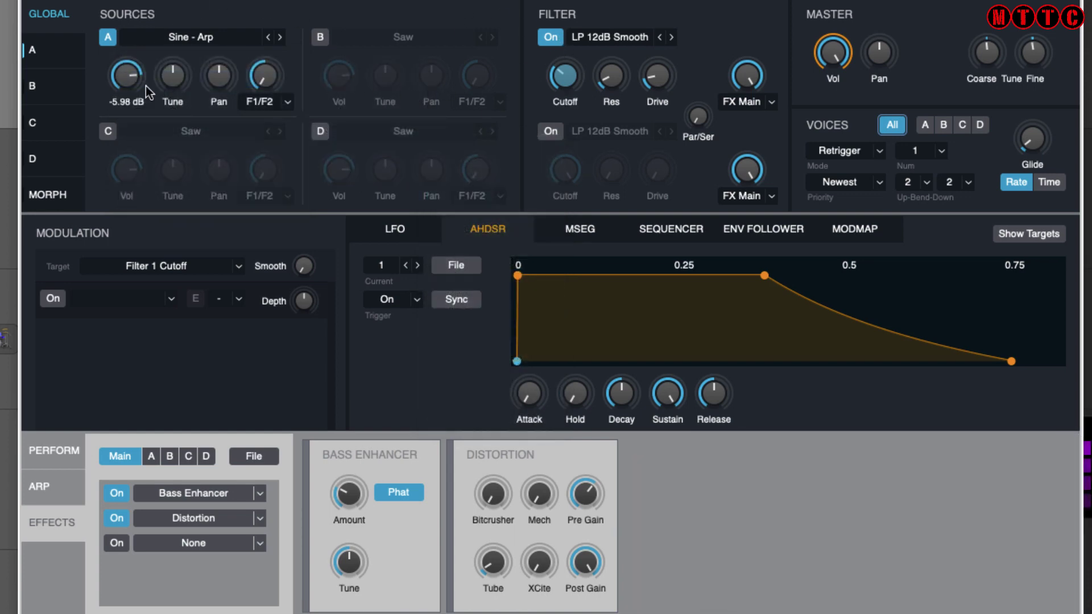
{"action": "left_click", "coordinate": [879, 152]}
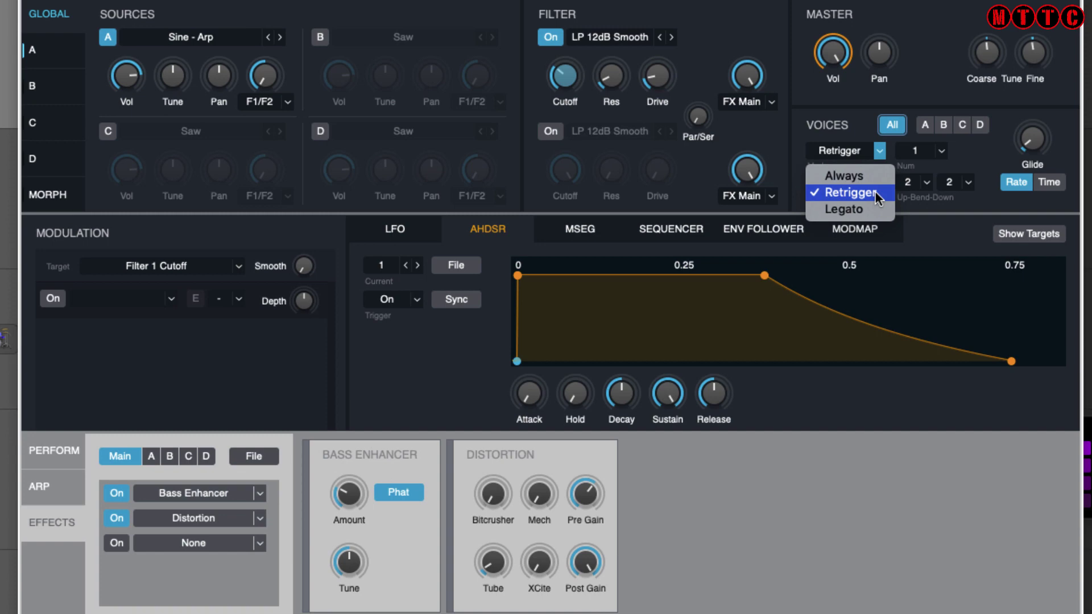
{"action": "left_click", "coordinate": [855, 100]}
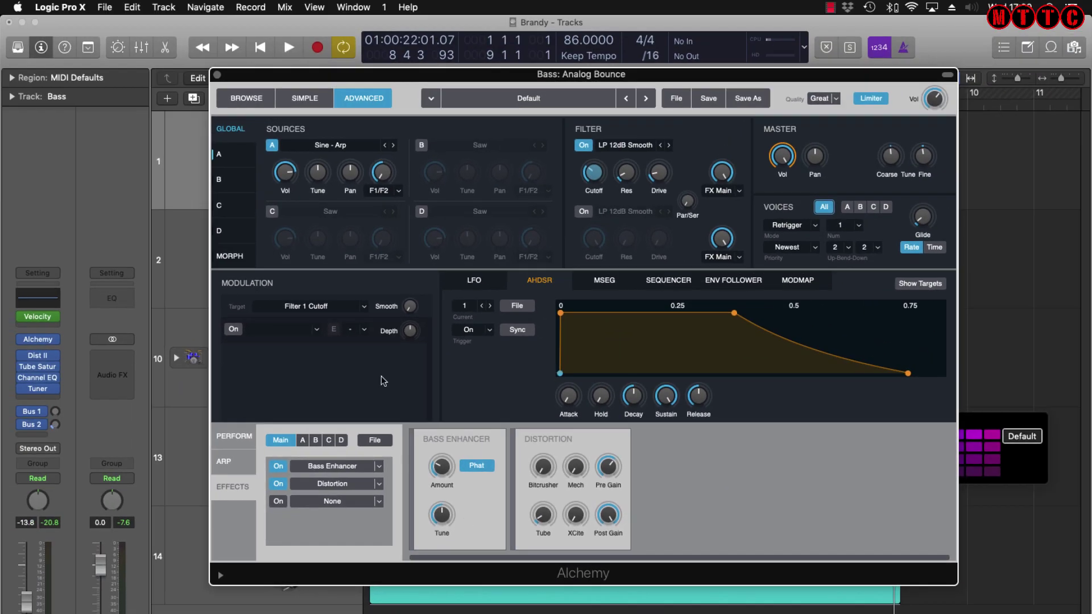
Step: Inspect the Distortion II and Tube Saturator Vintage settings on the Bass track
{"action": "left_click", "coordinate": [39, 356]}
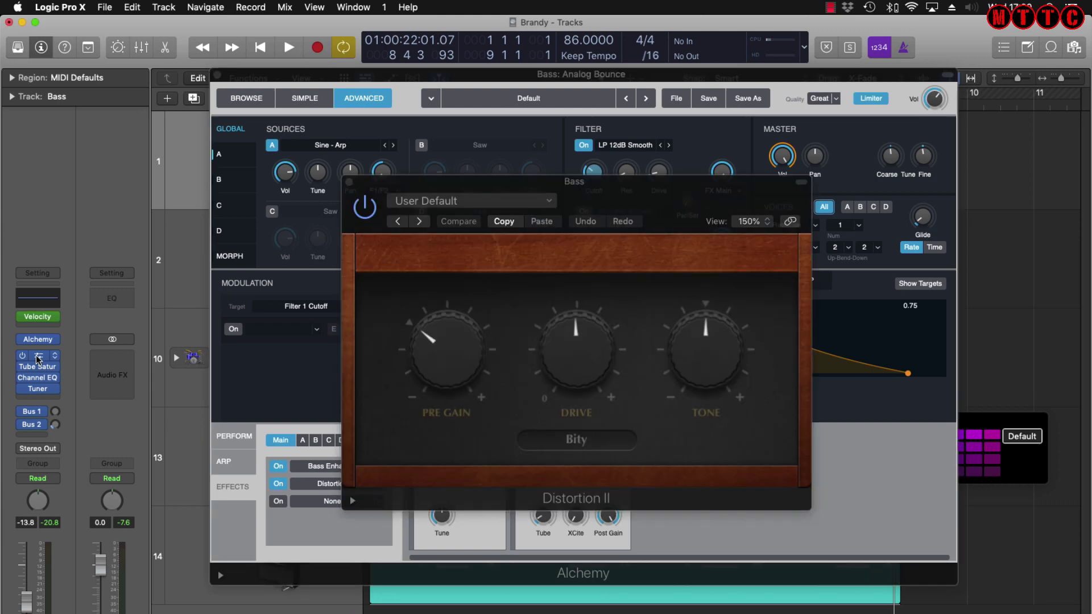
{"action": "left_click", "coordinate": [37, 366]}
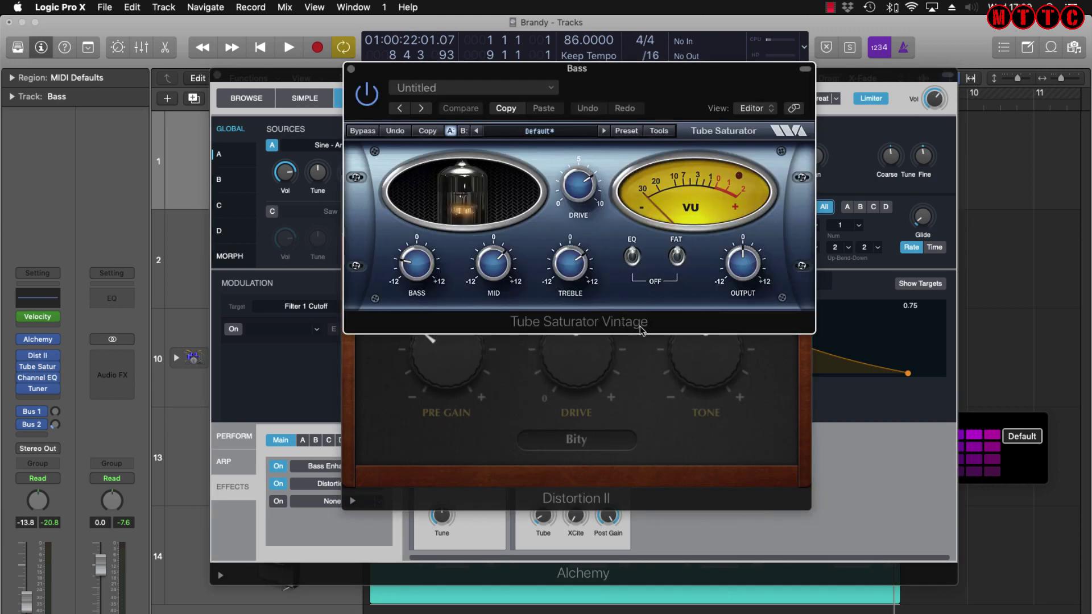
{"action": "left_click", "coordinate": [44, 368]}
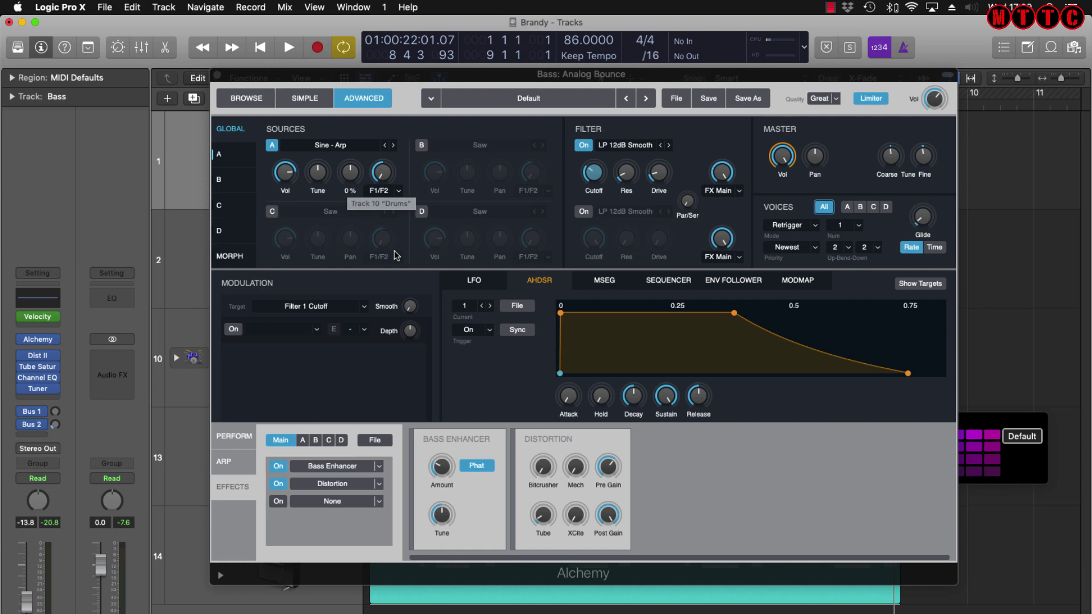
Step: Compare the bass sound with Distortion II and Tube Saturator bypassed, and switch both effects back on
{"action": "mouse_move", "coordinate": [24, 358]}
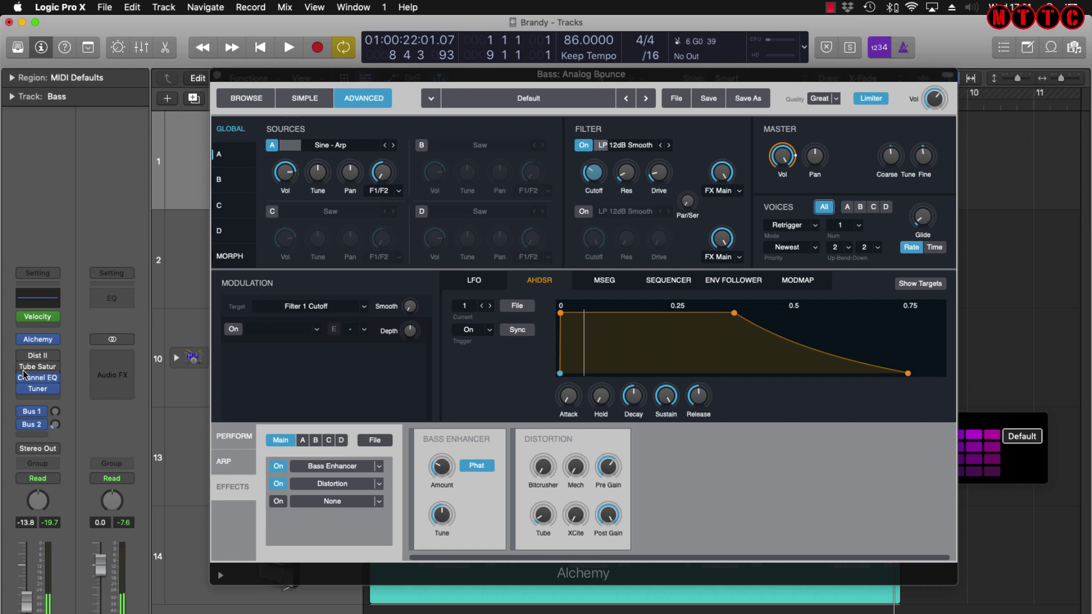
{"action": "left_click", "coordinate": [24, 371]}
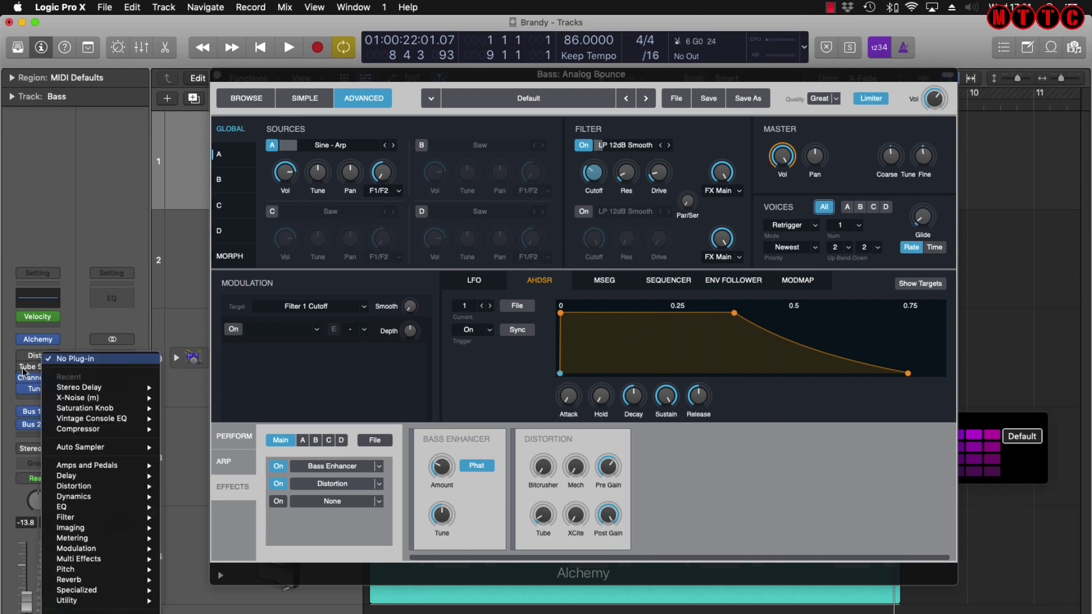
{"action": "left_click", "coordinate": [23, 371]}
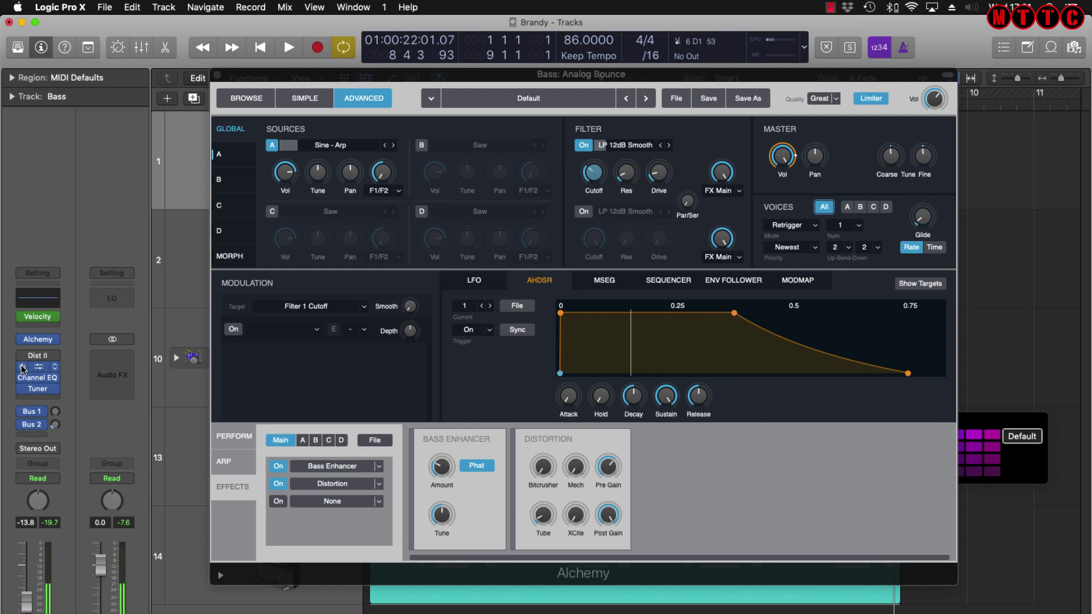
{"action": "left_click", "coordinate": [23, 355]}
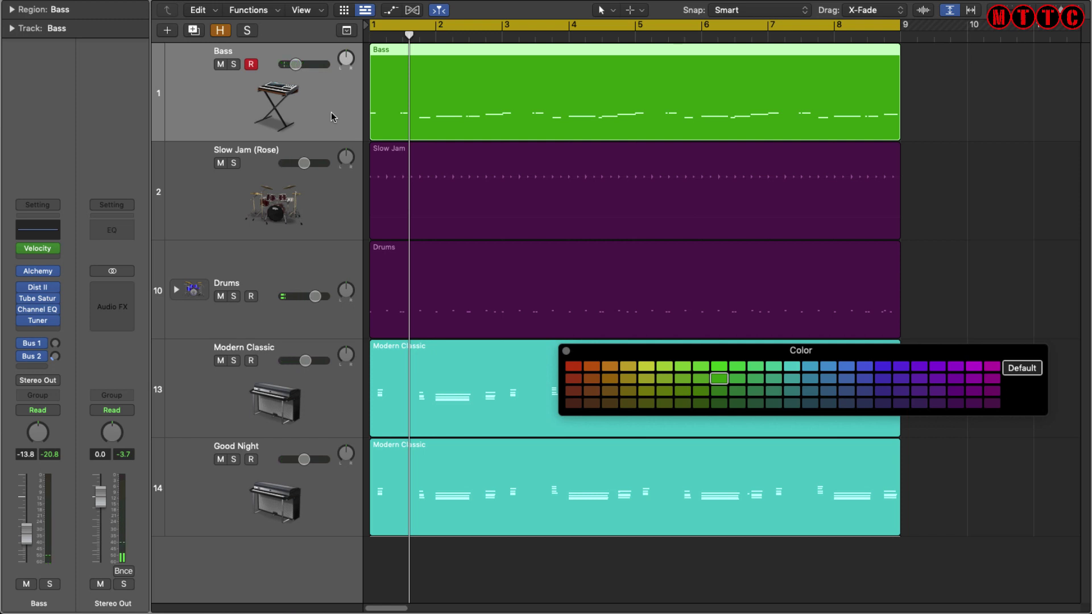
Step: Quantize the Bass region to 1/16 Swing F and play it back with the full beat
{"action": "left_click", "coordinate": [12, 9]}
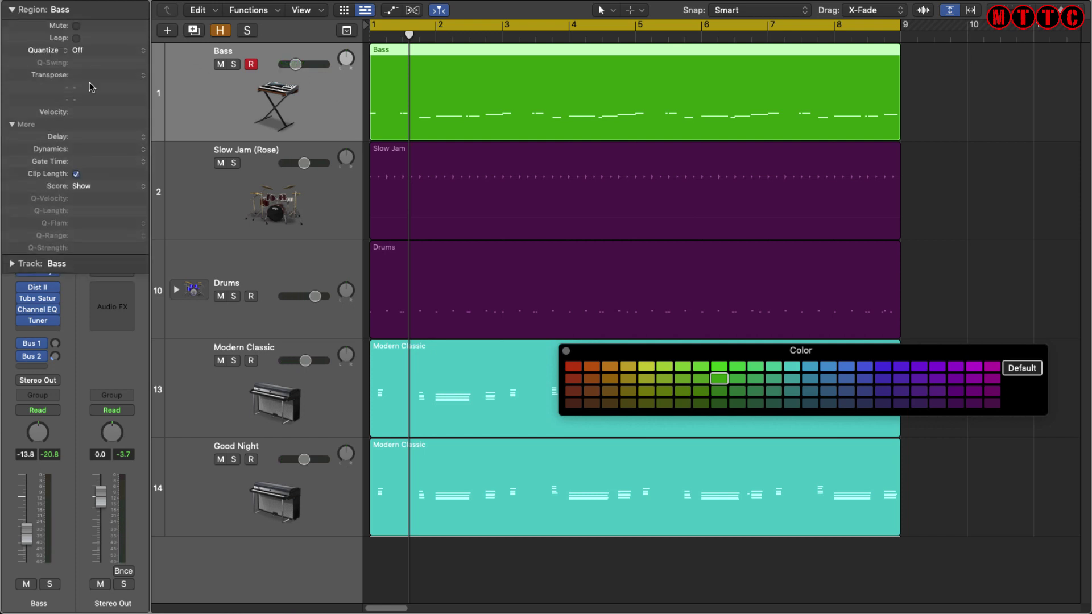
{"action": "left_click", "coordinate": [122, 53]}
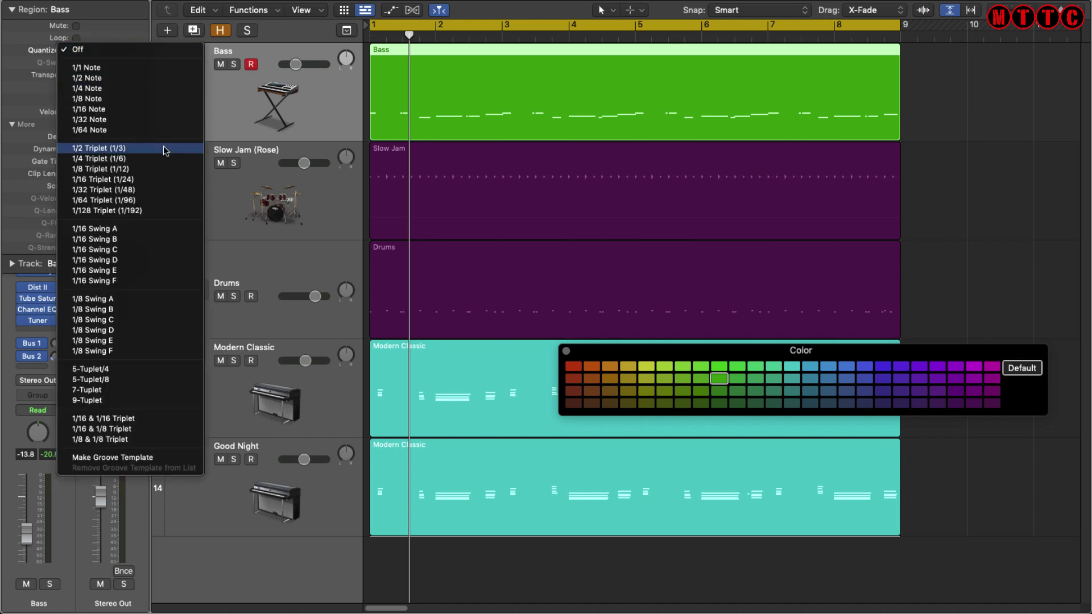
{"action": "left_click", "coordinate": [158, 281]}
{"action": "key", "text": "space"}
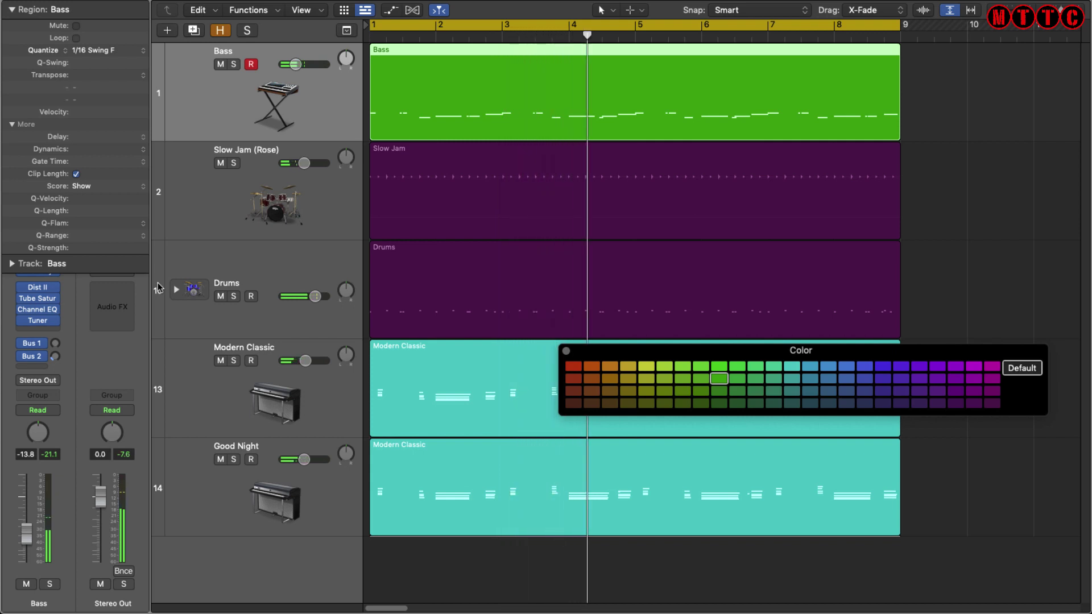
Step: Examine the Bass region's note velocities in the Piano Roll and the track's Velocity Processor settings
{"action": "double_click", "coordinate": [428, 86]}
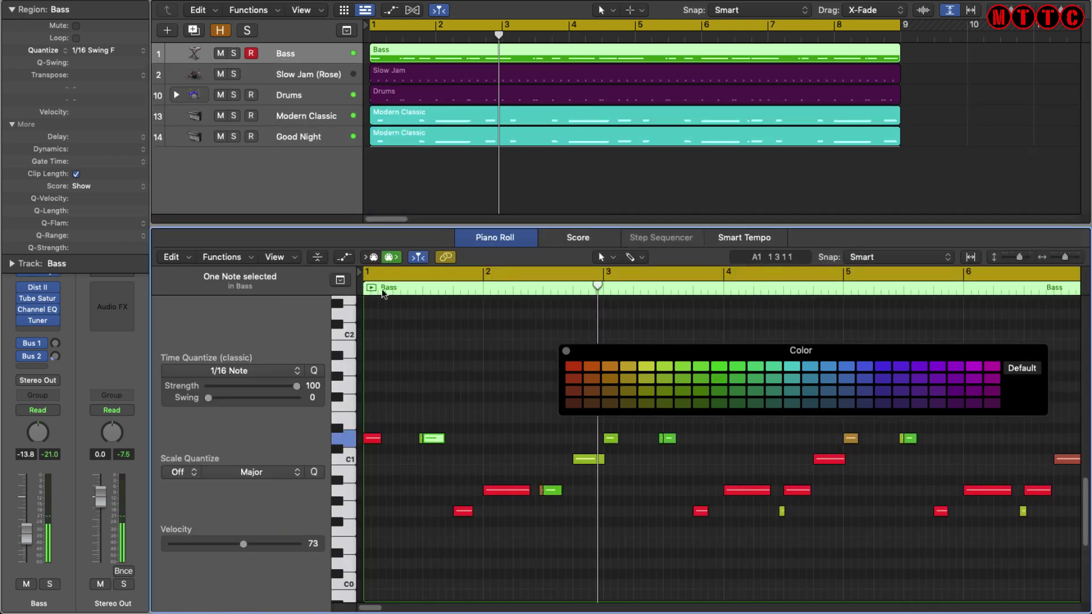
{"action": "left_click", "coordinate": [12, 9]}
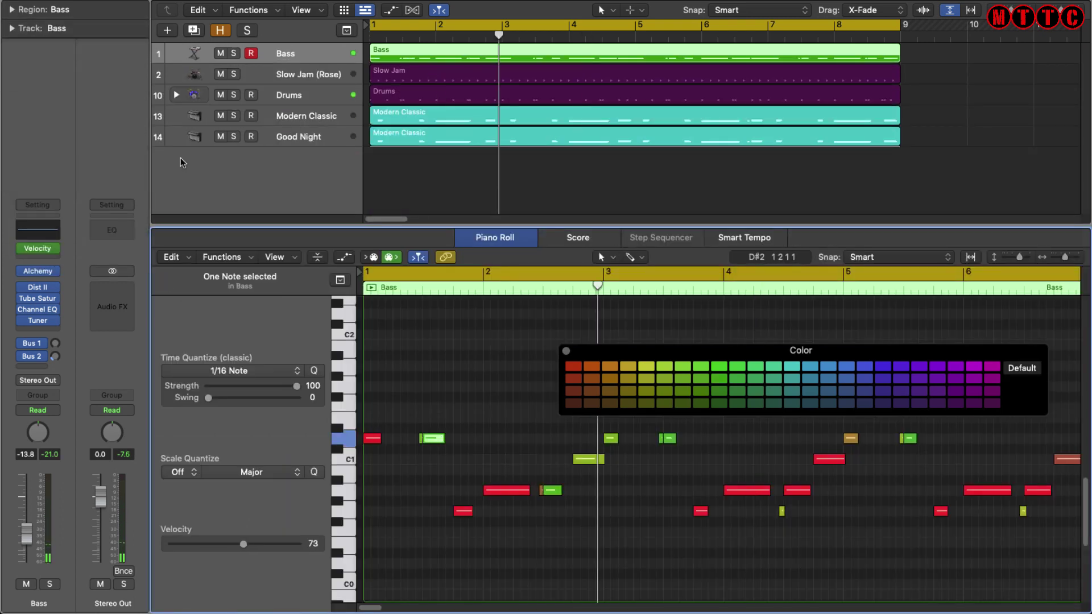
{"action": "left_click", "coordinate": [38, 251]}
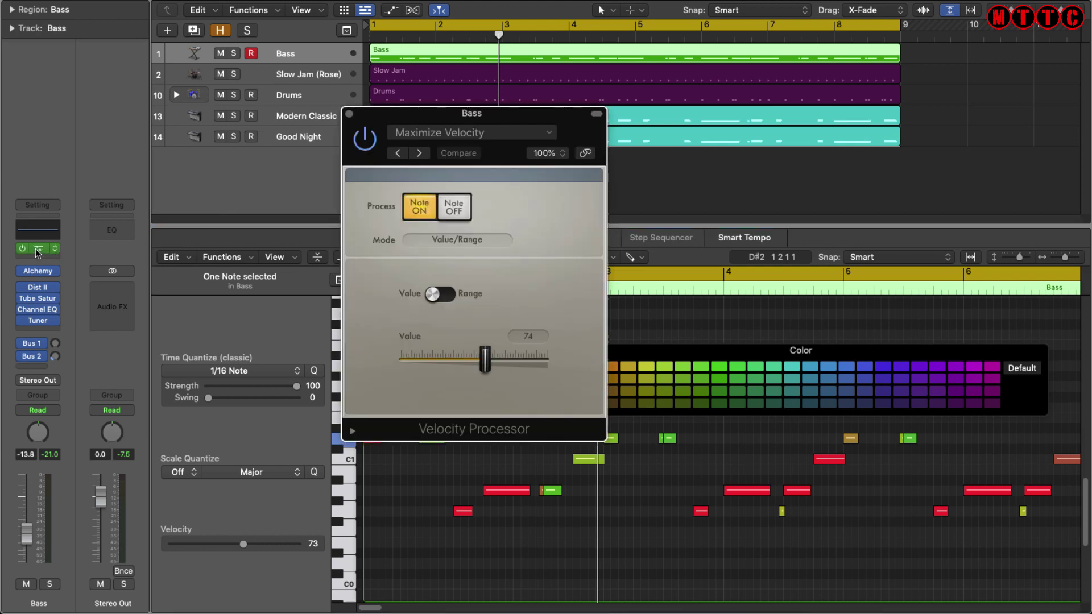
{"action": "left_click_drag", "start_coordinate": [490, 116], "coordinate": [531, 89]}
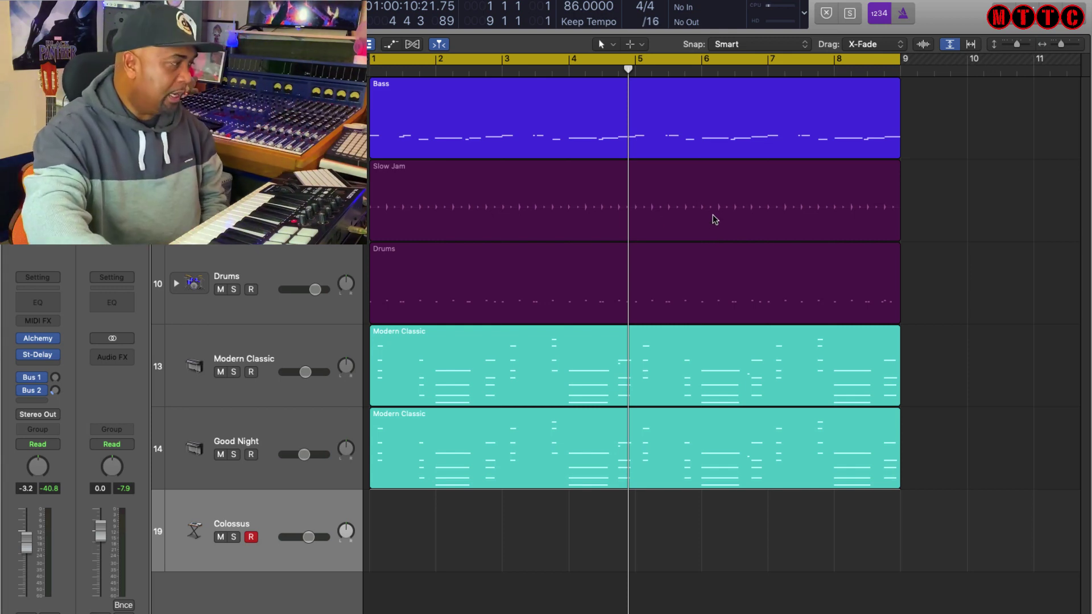
Step: Open the Alchemy synth on the Colossus track and record an eight-bar part of sustained notes there
{"action": "mouse_move", "coordinate": [41, 344]}
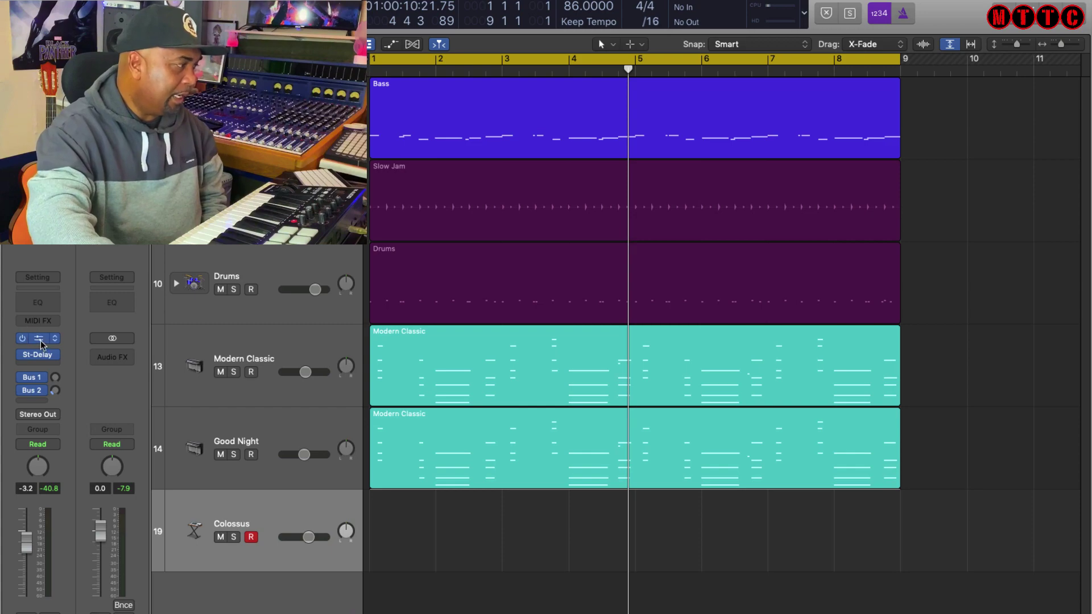
{"action": "left_click", "coordinate": [40, 340]}
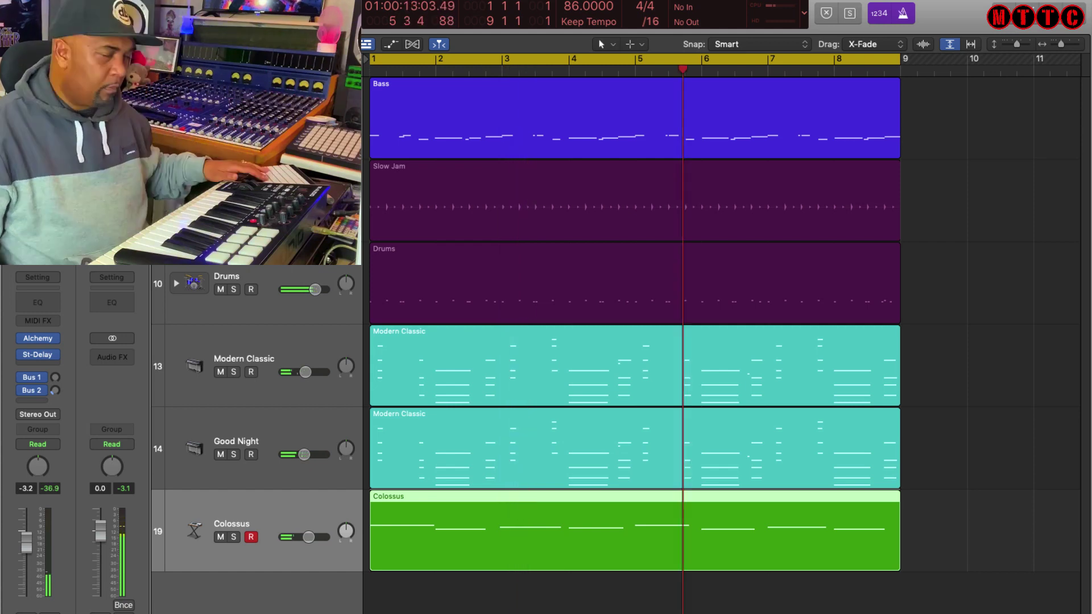
{"action": "key", "text": "space"}
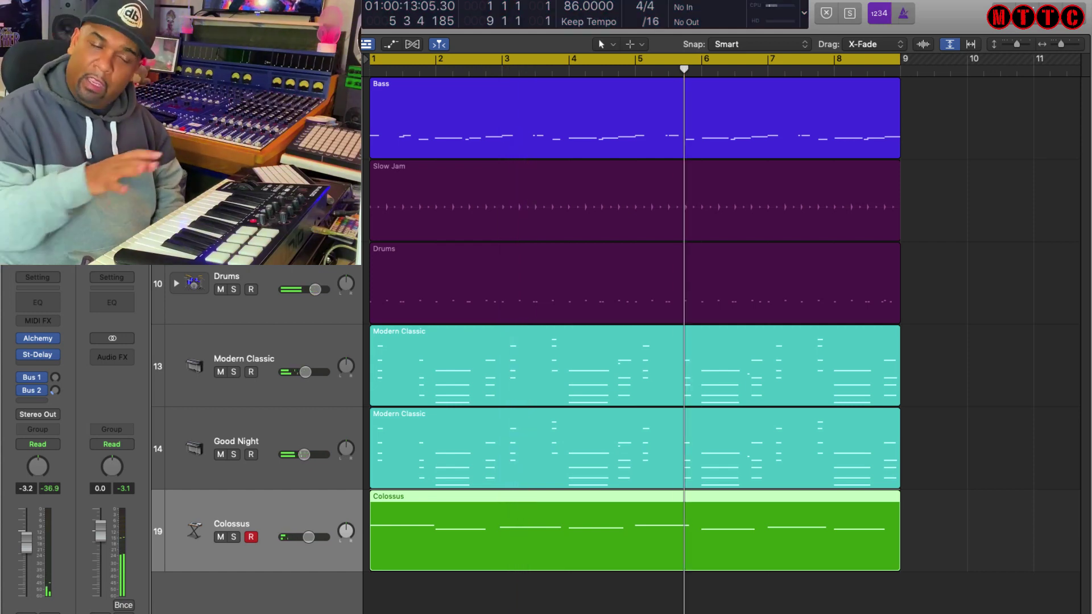